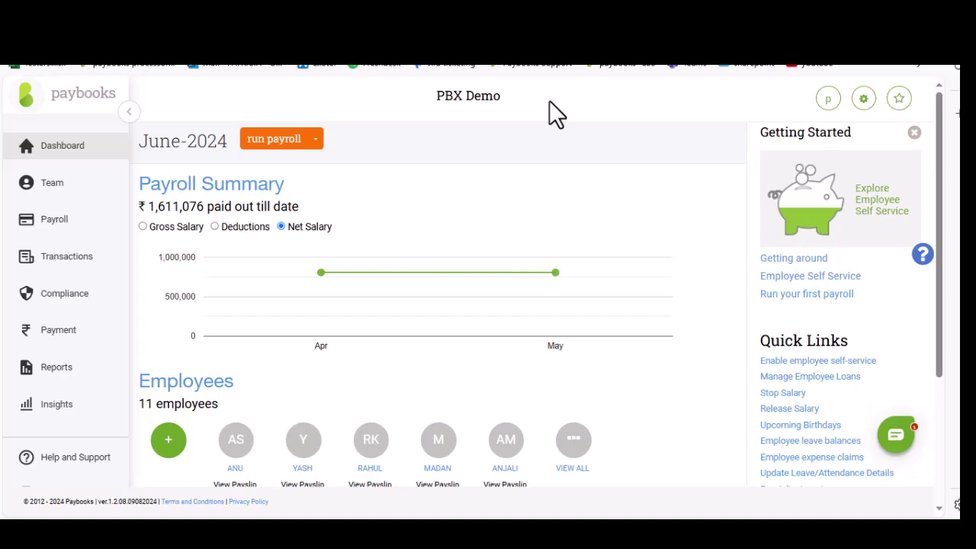
Open the employee increment list through the Revision workflow of the Manage Revision transactions
left_click(66, 264)
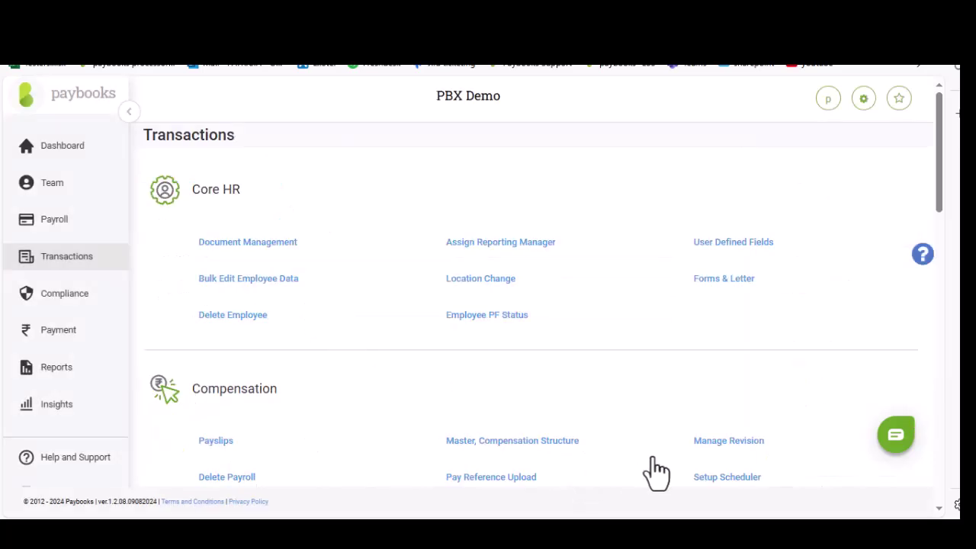
left_click(740, 441)
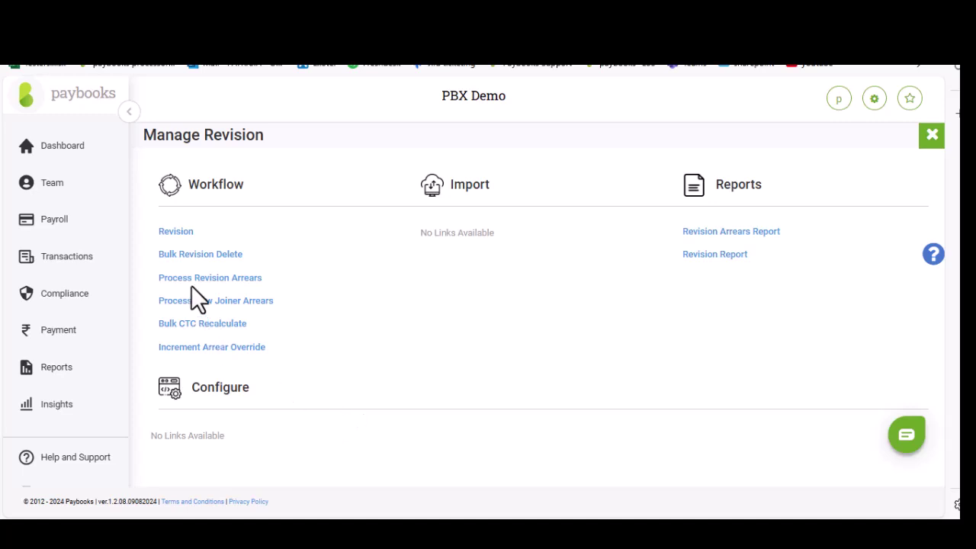
left_click(175, 232)
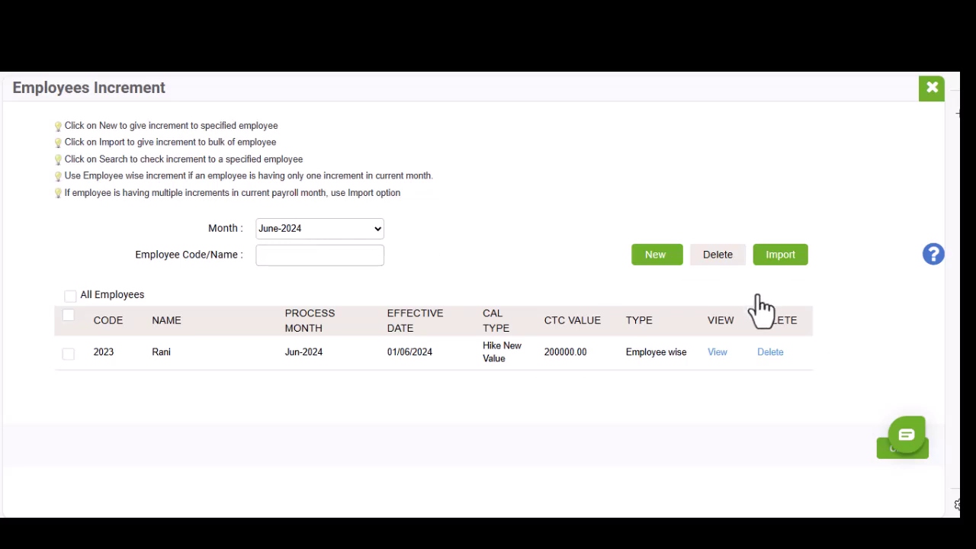
Start a new employee-wise increment and look up the employee by name to select the record
left_click(640, 258)
type("raj")
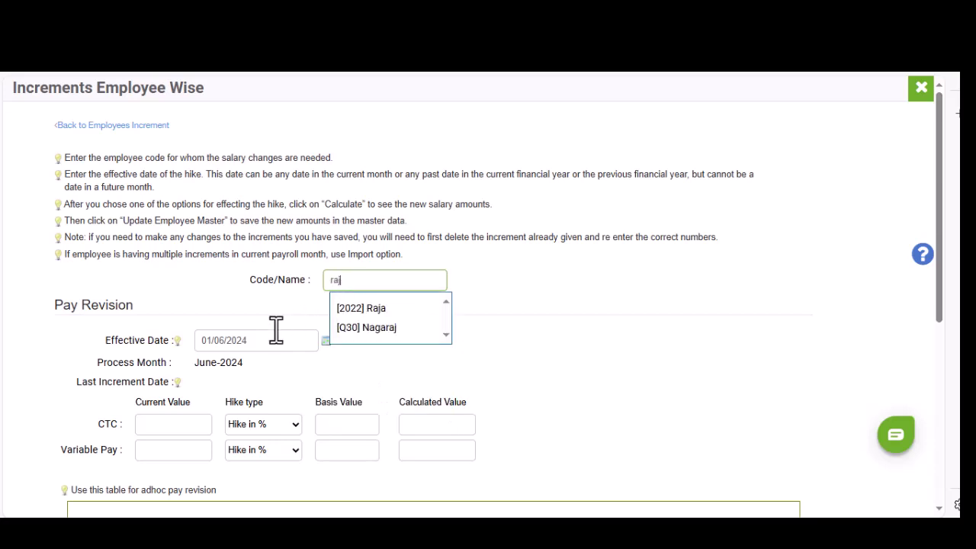
key("Down")
key("Return")
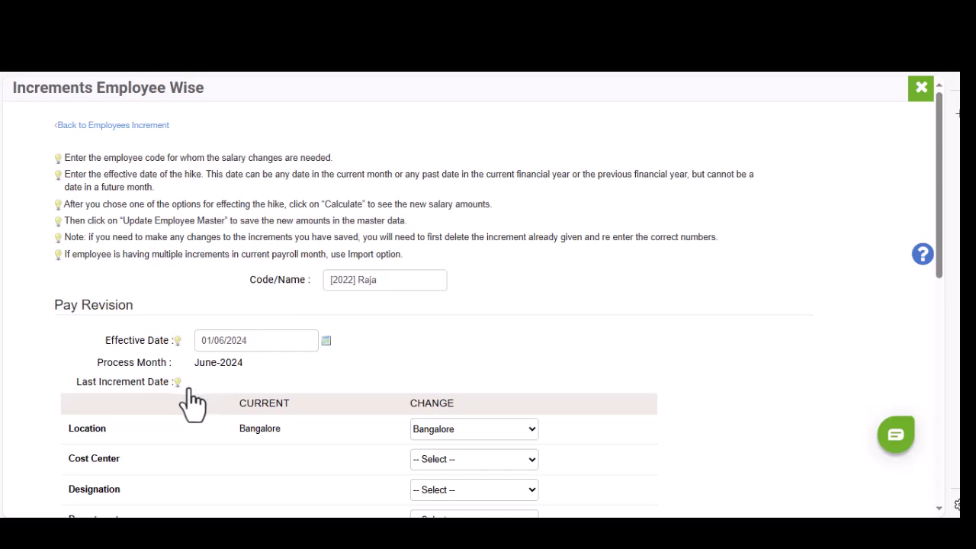
Change the employee's designation to Team Lead in the pay revision
scroll(192, 398, "down", 1)
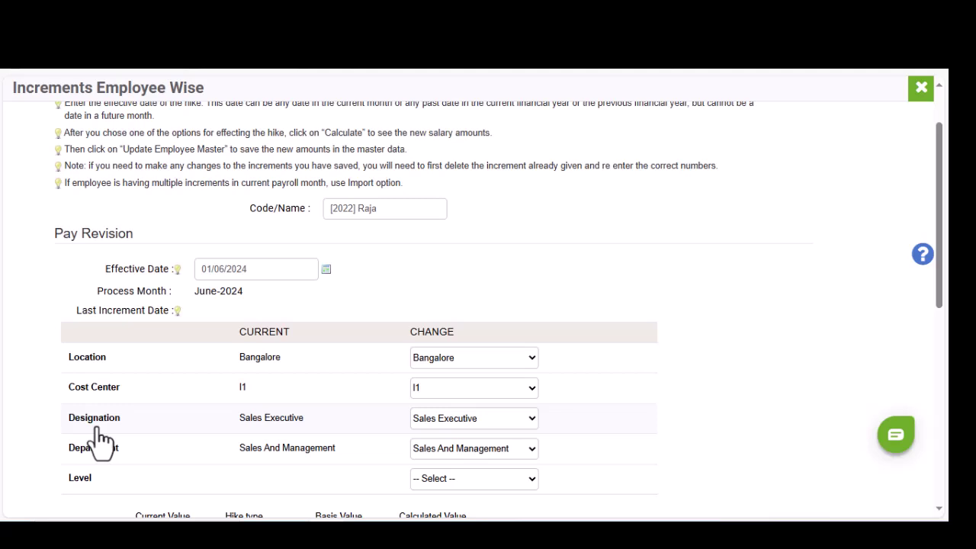
scroll(171, 454, "down", 2)
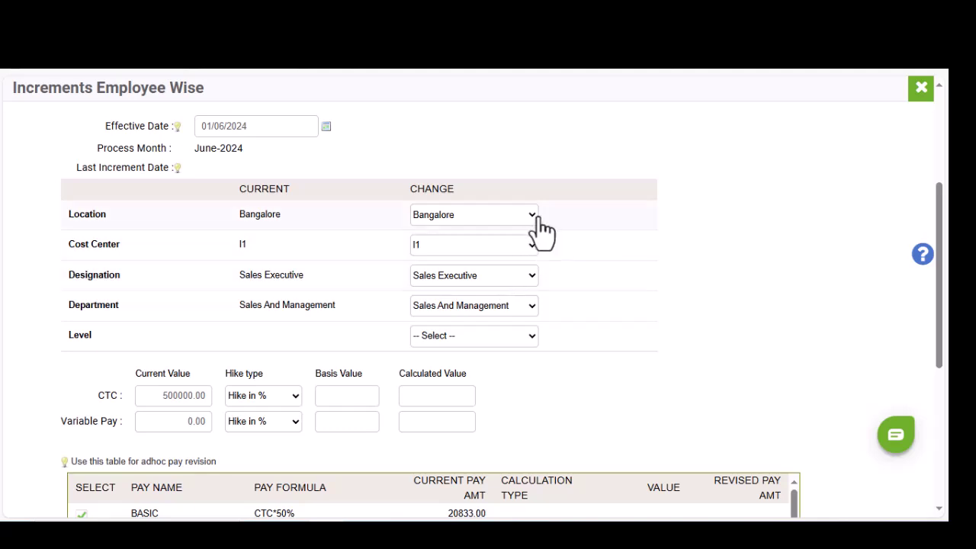
left_click(530, 274)
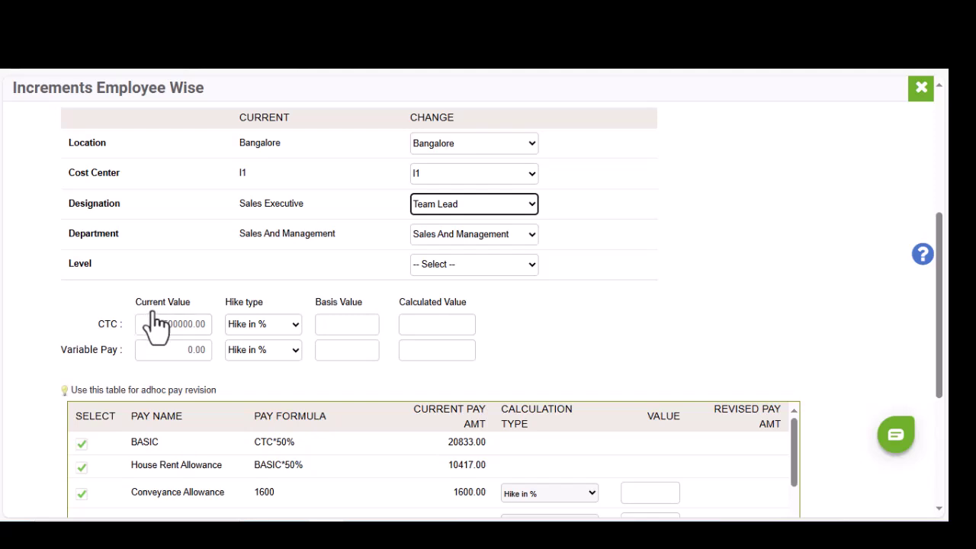
Set the CTC hike type to Hike in % with a basis value of 10
left_click(155, 324)
left_click(297, 320)
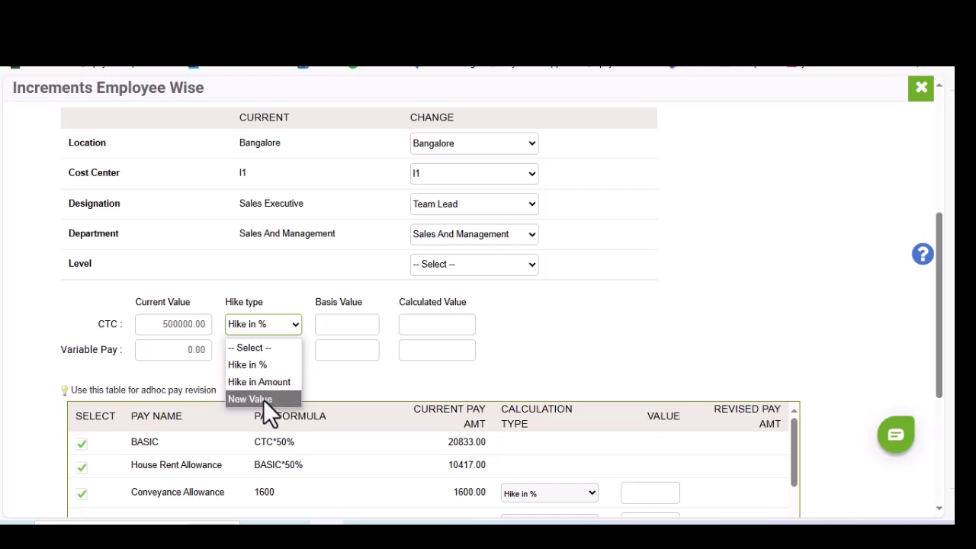
left_click(293, 323)
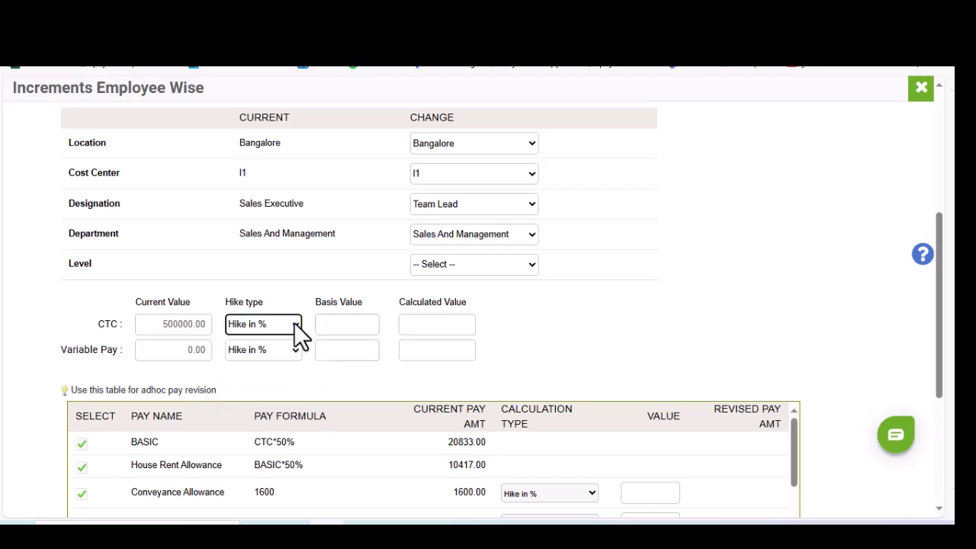
left_click(294, 322)
left_click(336, 323)
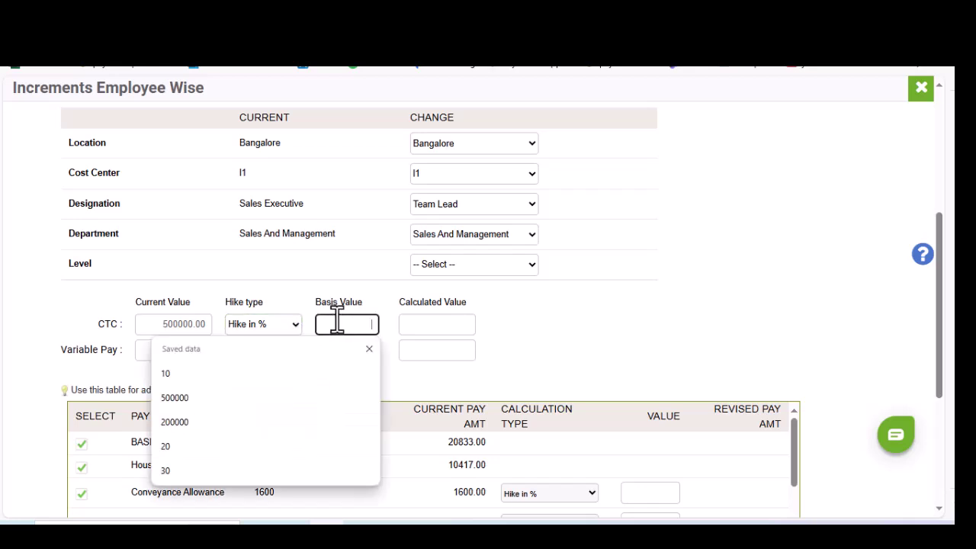
type("1")
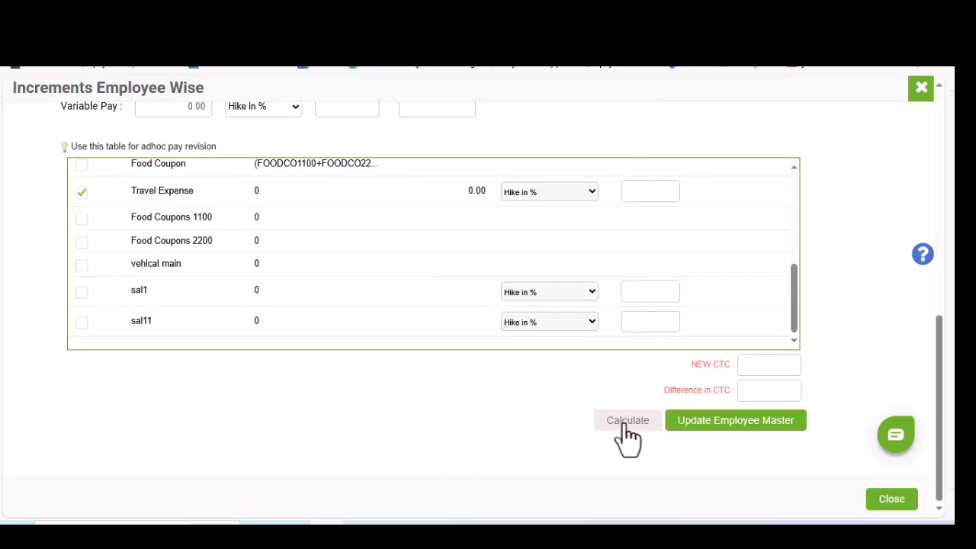
Calculate the revised salary amounts and update the employee master with them
left_click(628, 430)
scroll(633, 454, "down", 10)
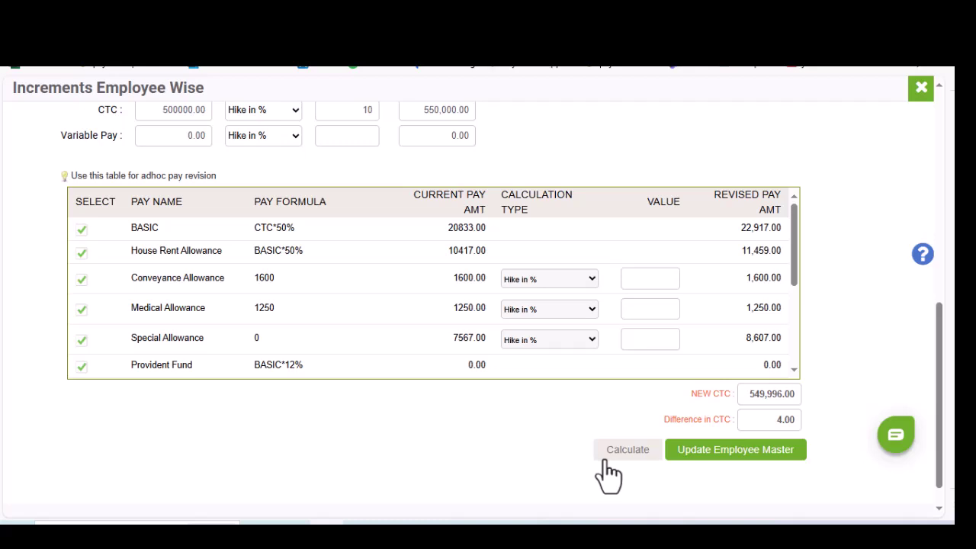
left_click(743, 472)
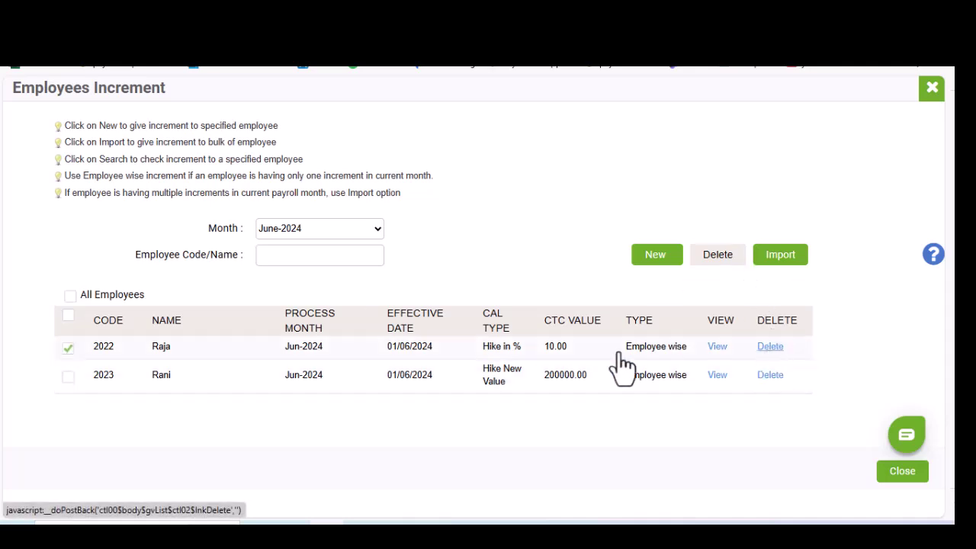
Go to the bulk increment import, download its template and open the downloaded file
left_click(68, 314)
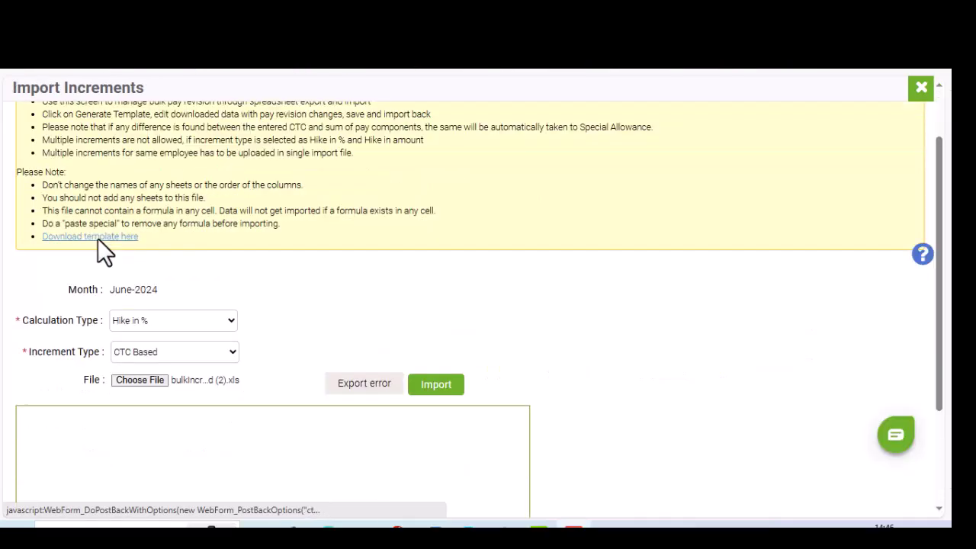
left_click(98, 238)
double_click(322, 111)
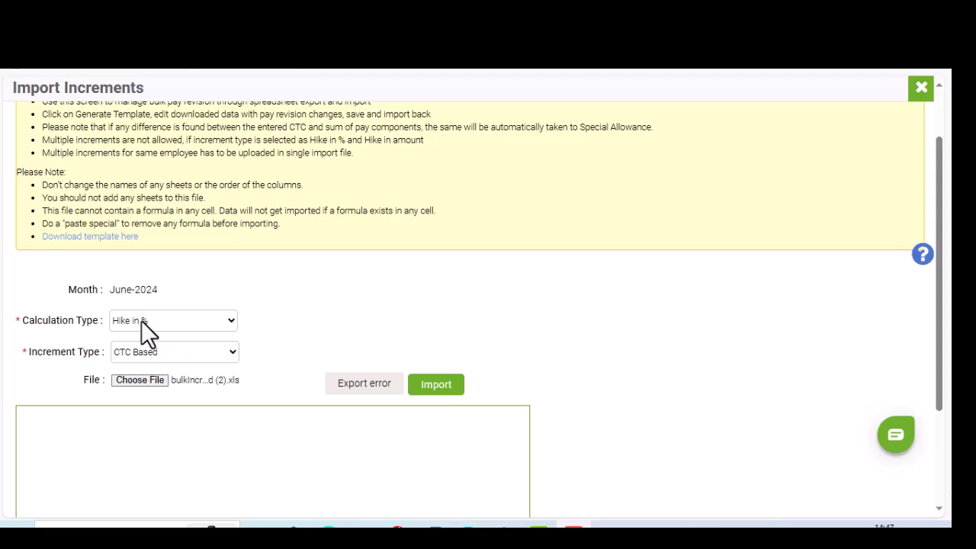
Set the import's calculation type to Hike in % and its increment type to CTC Based
left_click(225, 332)
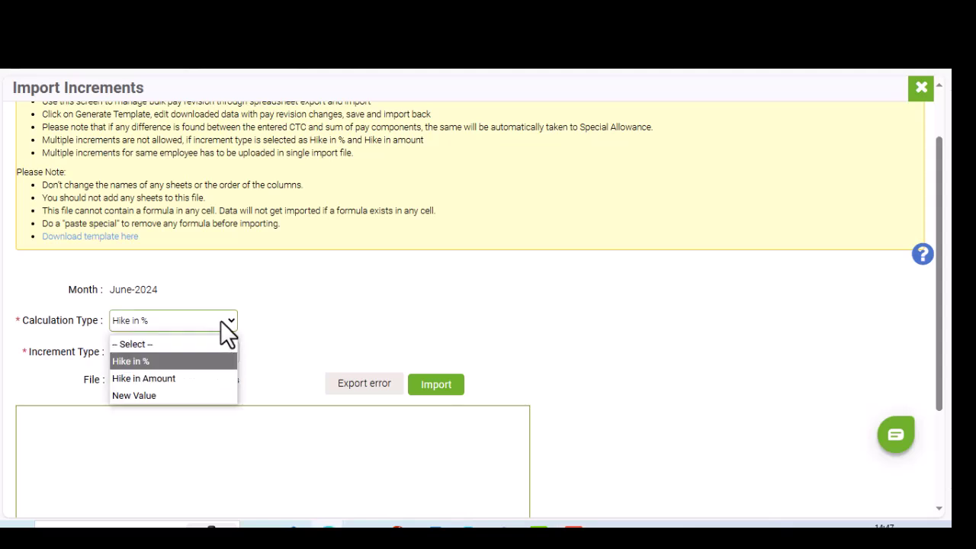
left_click(204, 358)
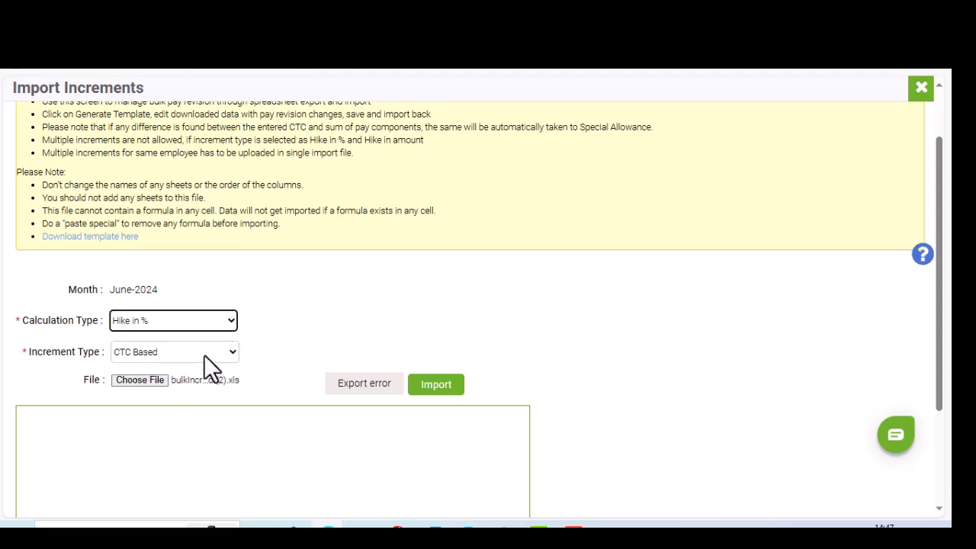
left_click(204, 355)
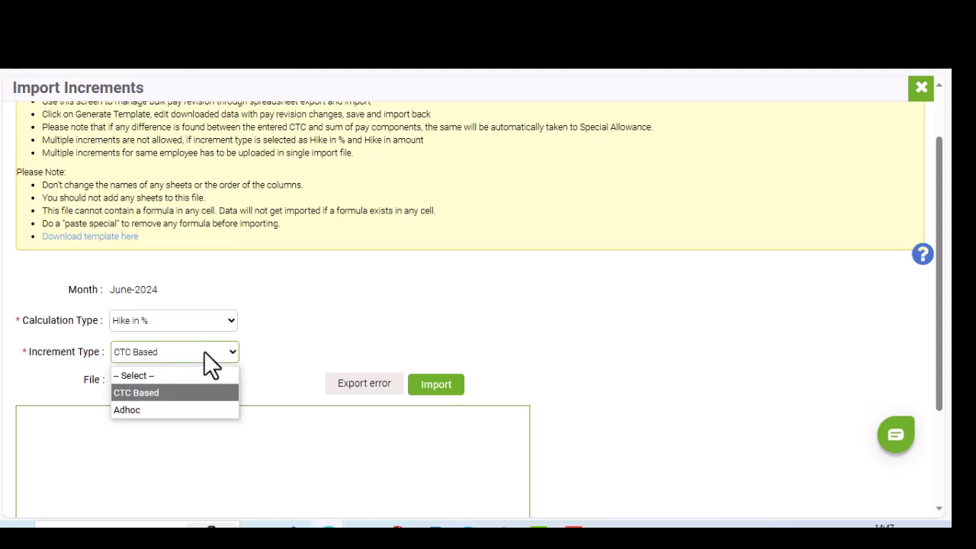
left_click(204, 352)
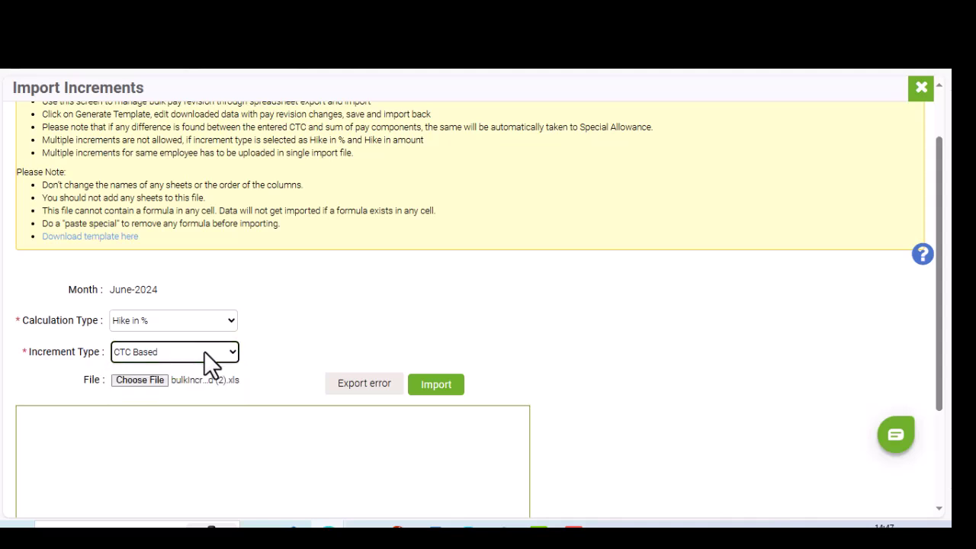
left_click(203, 351)
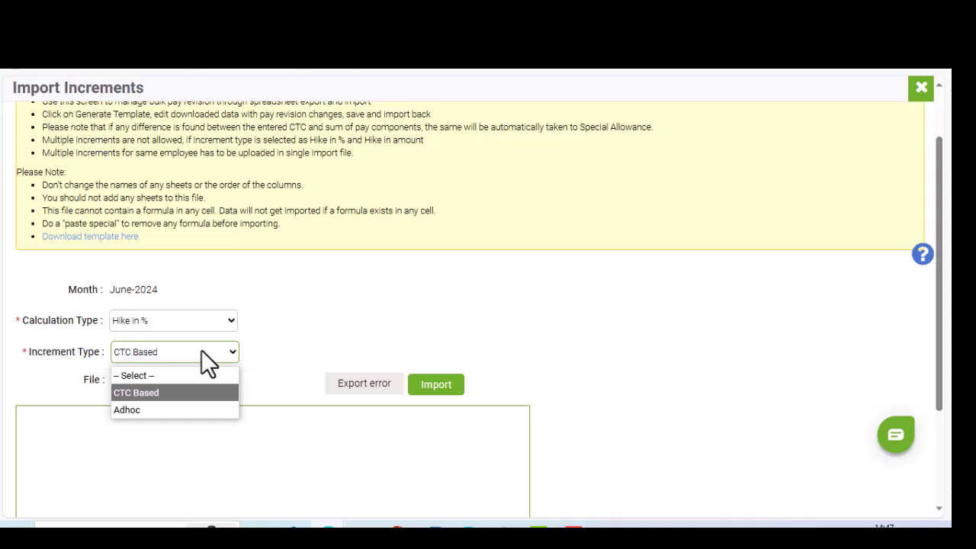
left_click(203, 353)
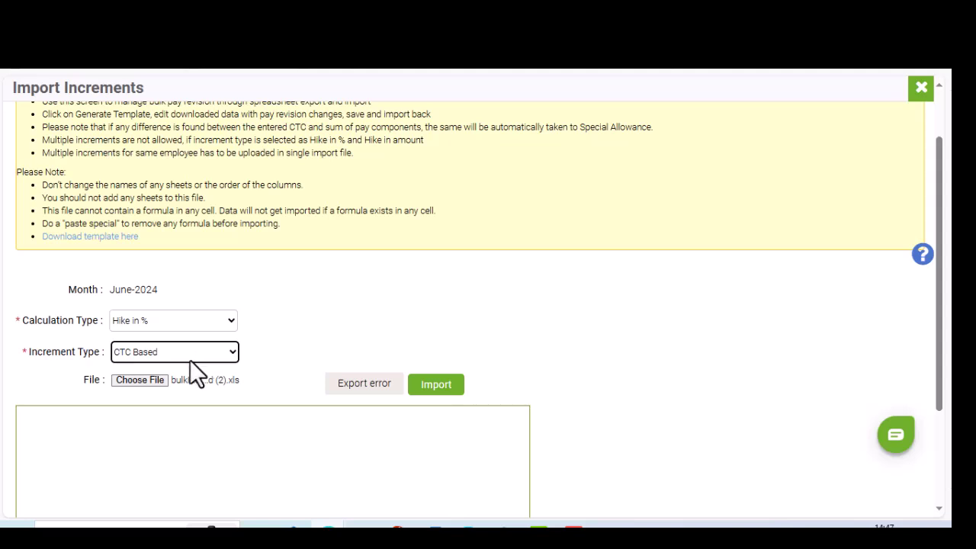
Choose the bulk increment file ending in (3).xls, import it and acknowledge the completion
left_click(143, 380)
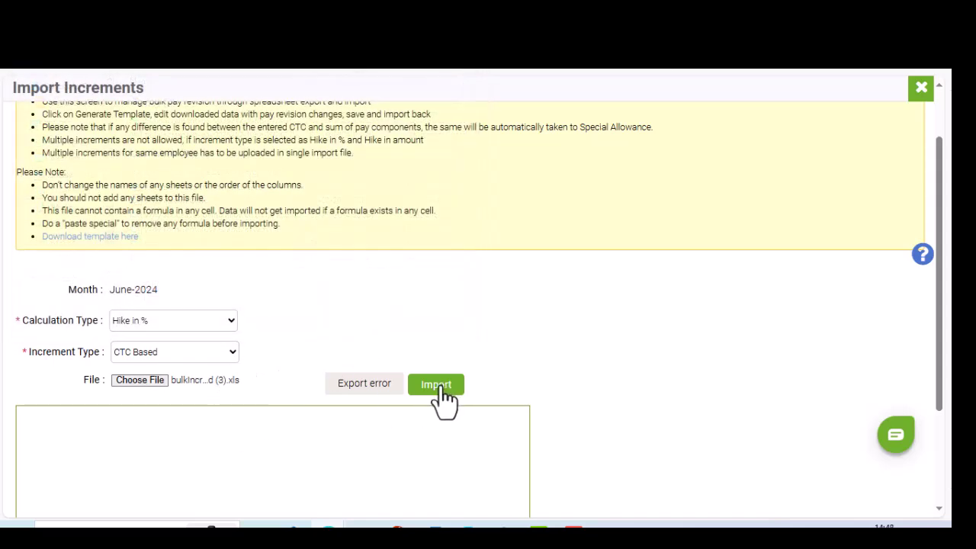
left_click(440, 386)
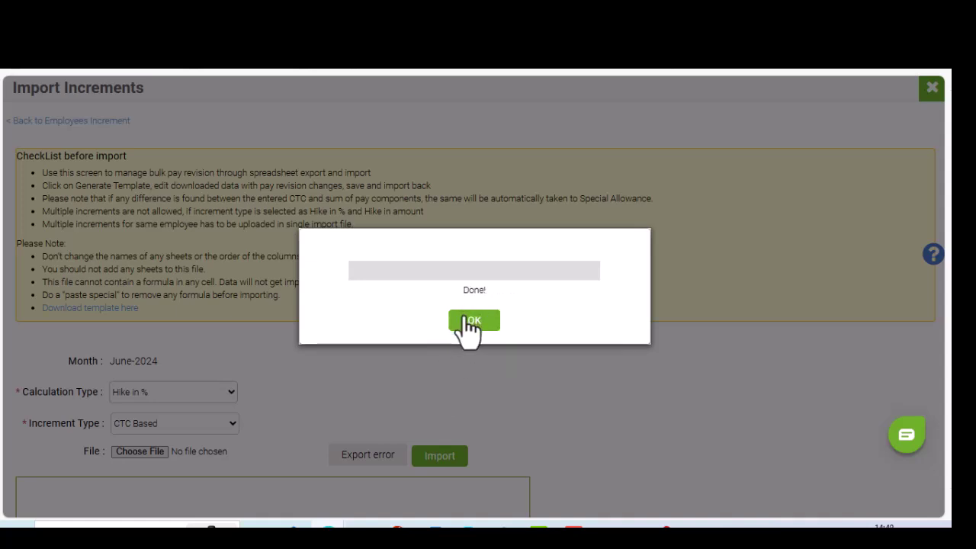
left_click(464, 314)
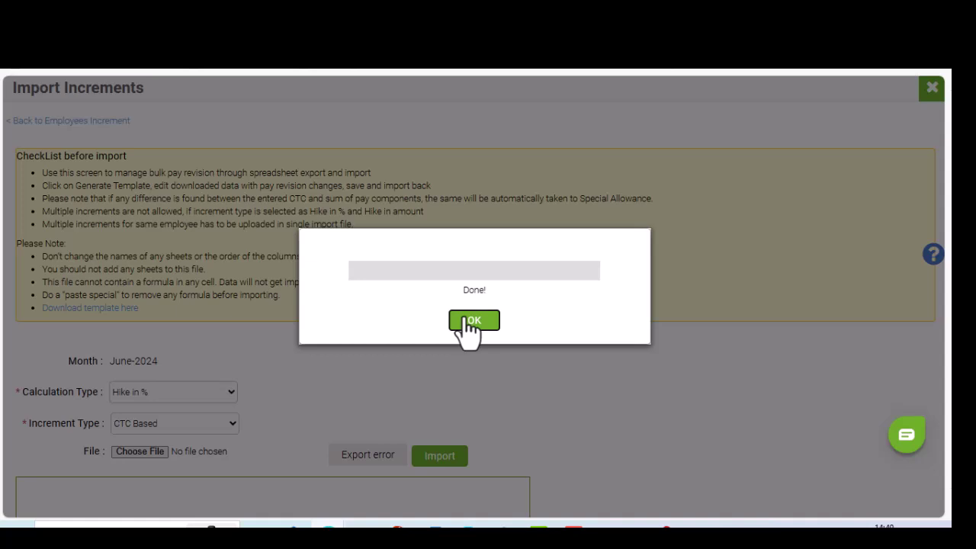